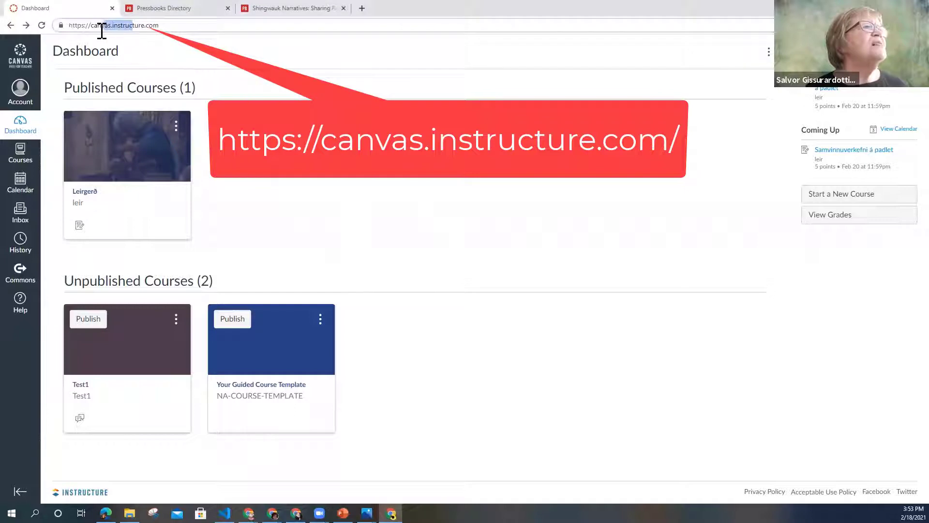
{"action": "left_click_drag", "start_coordinate": [132, 27], "coordinate": [152, 45]}
{"action": "triple_click", "coordinate": [260, 185]}
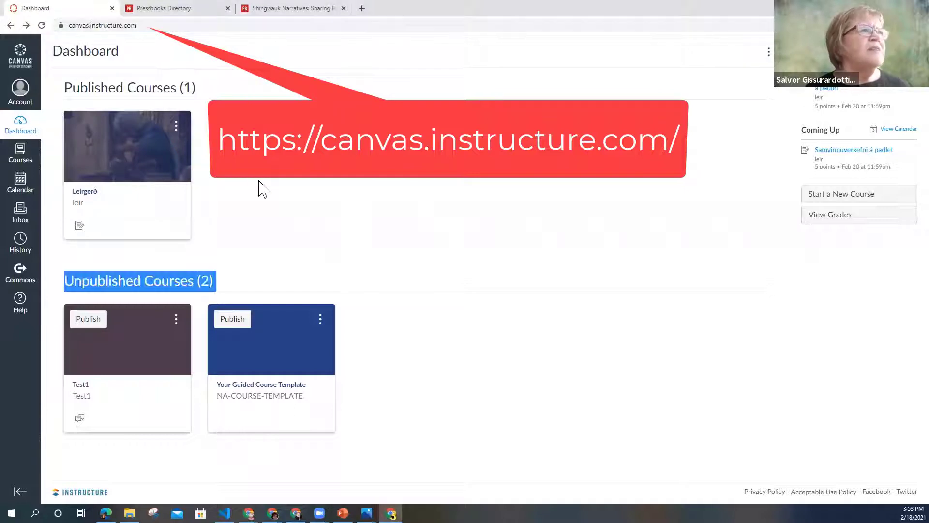
{"action": "left_click", "coordinate": [358, 213]}
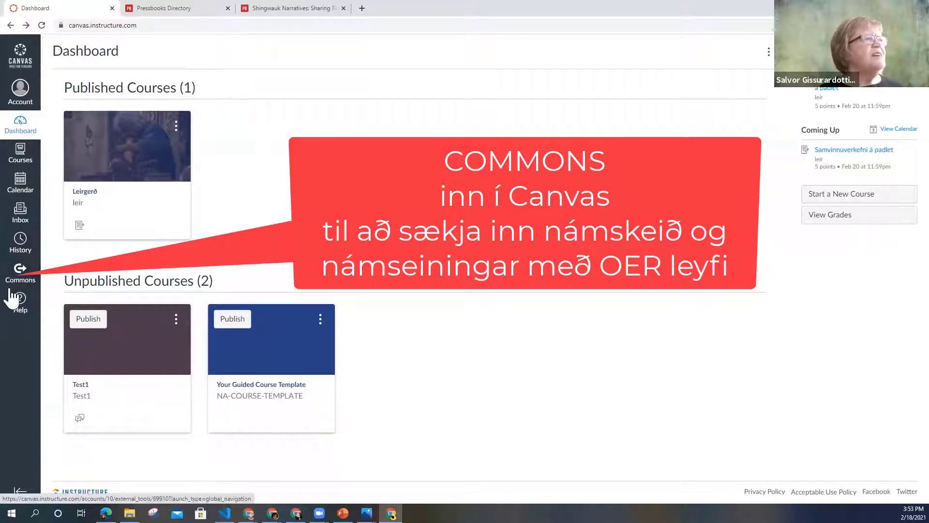
- Search Canvas Commons for "scavenger hunt" and sort the resources by Most Downloaded
{"action": "left_click", "coordinate": [21, 274]}
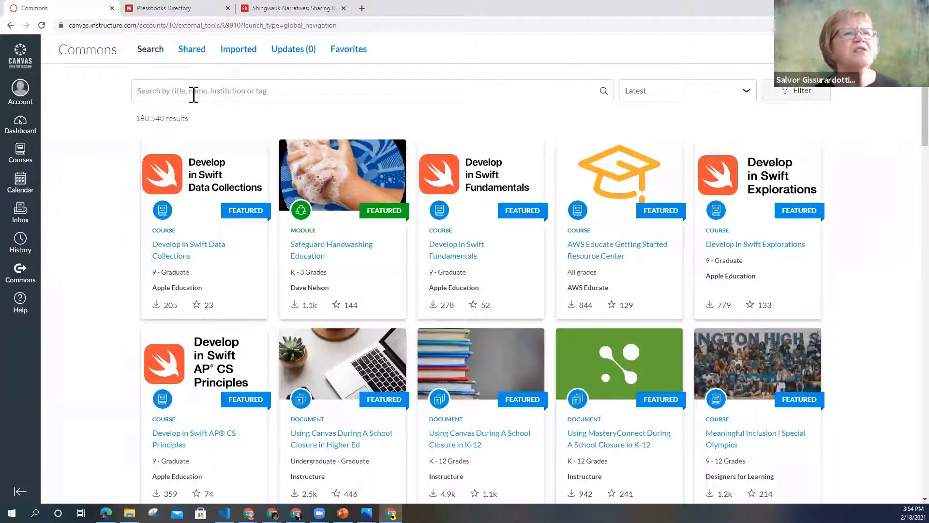
{"action": "left_click", "coordinate": [159, 91]}
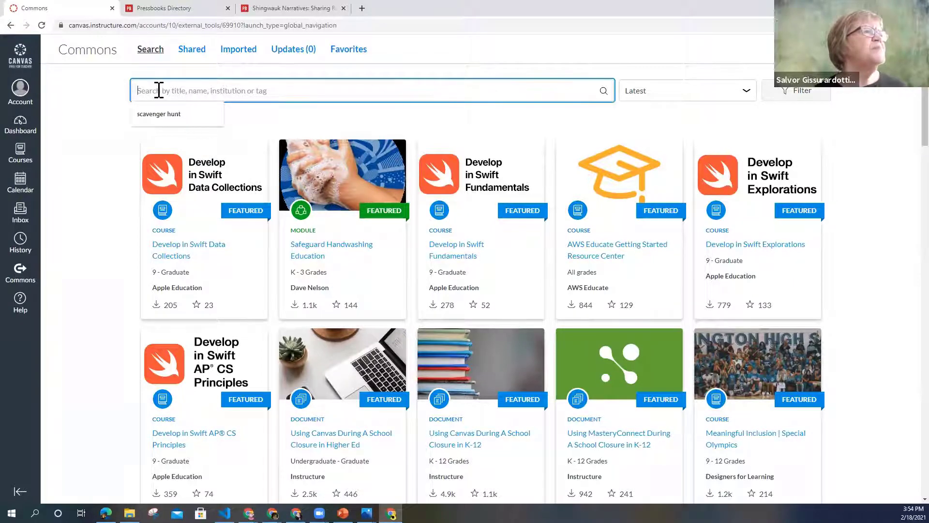
{"action": "left_click", "coordinate": [152, 115]}
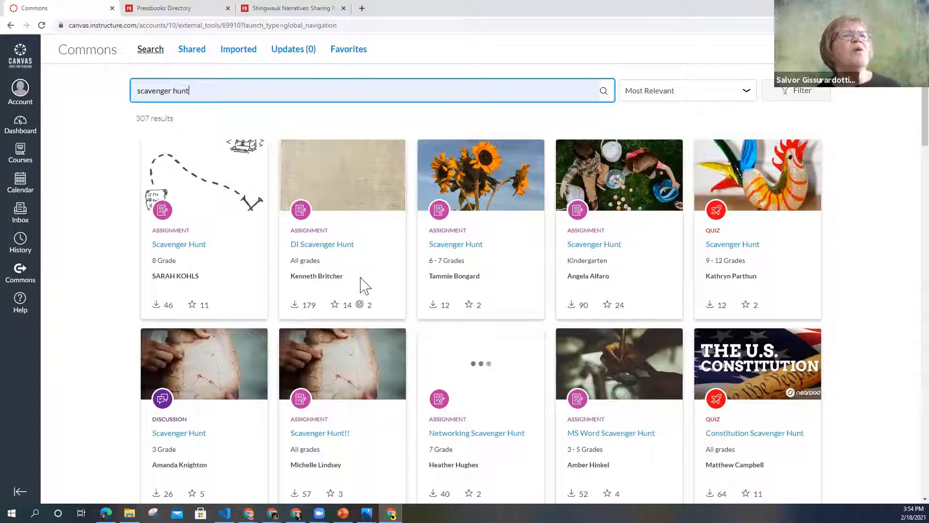
{"action": "left_click", "coordinate": [749, 94]}
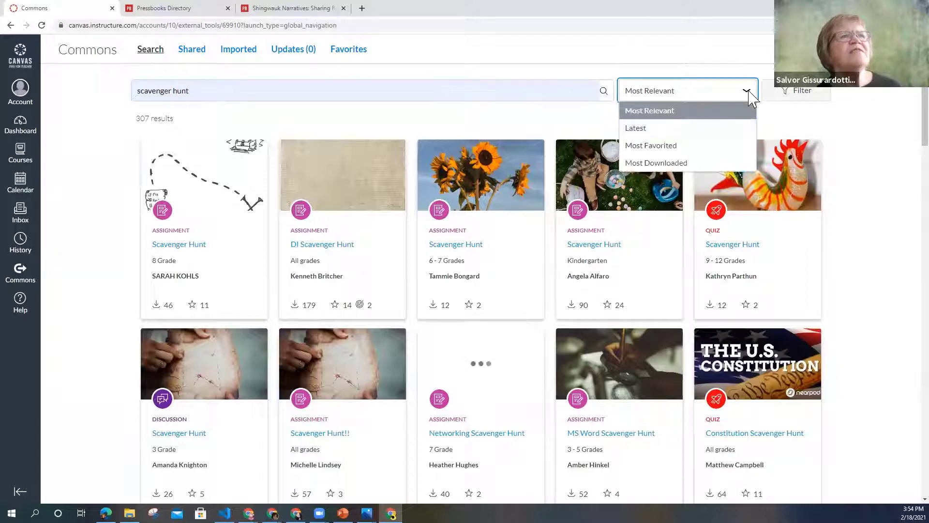
{"action": "left_click", "coordinate": [724, 167]}
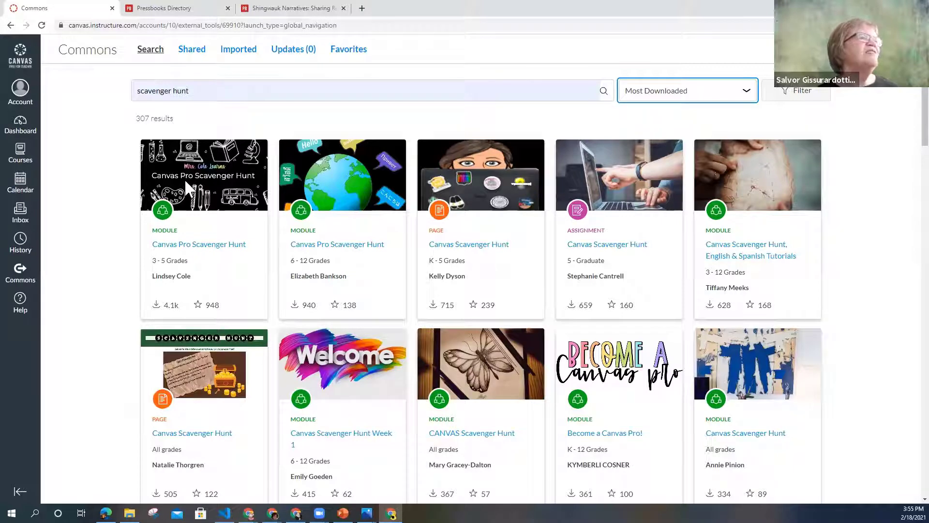
- Open the most-downloaded Canvas Pro Scavenger Hunt module for grades 3-5 and read through its Canvas Pro Scavenger Hunt Welcome assignment
{"action": "left_click", "coordinate": [189, 257]}
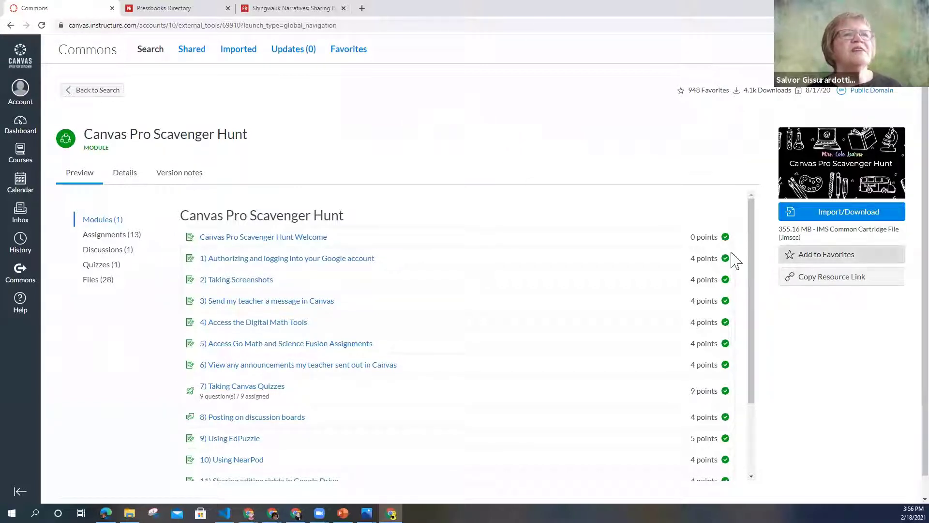
{"action": "left_click", "coordinate": [262, 237]}
{"action": "scroll", "coordinate": [508, 334], "scroll_direction": "down", "scroll_amount": 7}
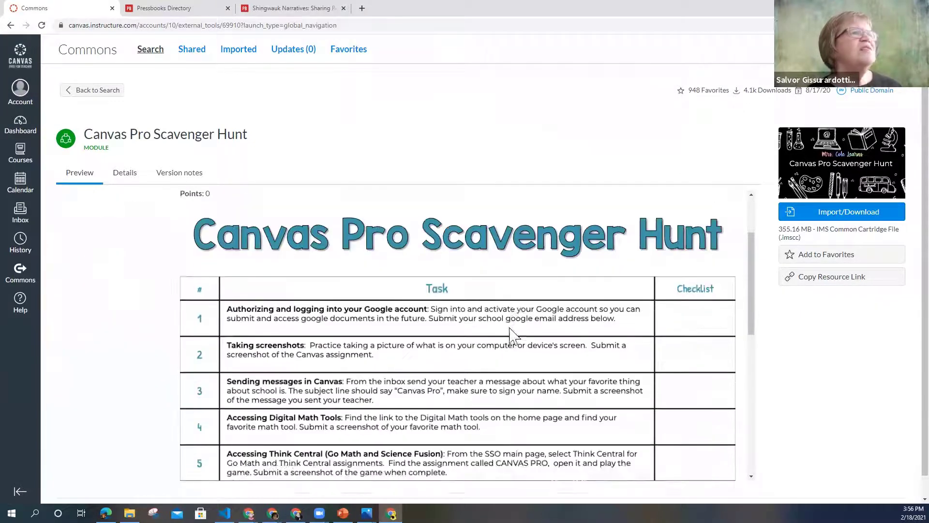
{"action": "scroll", "coordinate": [508, 334], "scroll_direction": "up", "scroll_amount": 3}
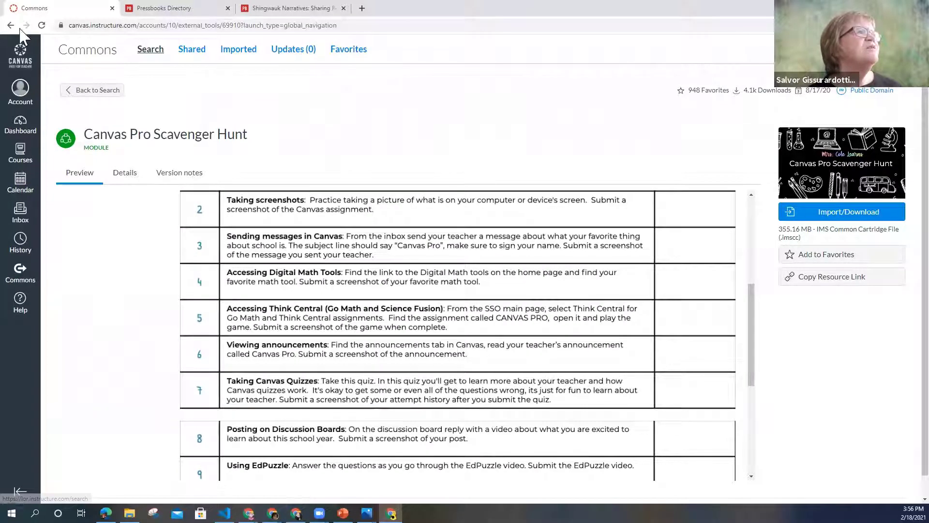
{"action": "left_click", "coordinate": [141, 177]}
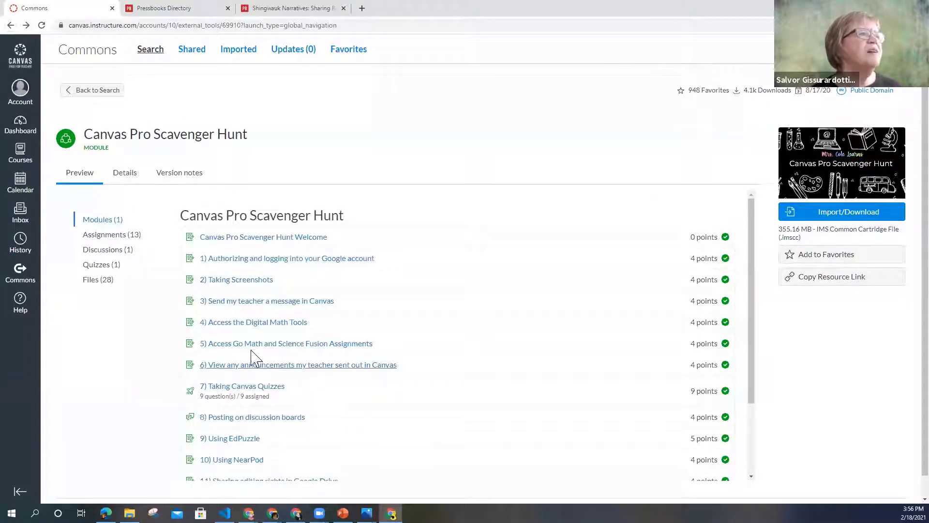
- Preview the "2) Taking Screenshots" assignment and return to the module's item list
{"action": "left_click", "coordinate": [246, 280]}
{"action": "scroll", "coordinate": [282, 271], "scroll_direction": "down", "scroll_amount": 2}
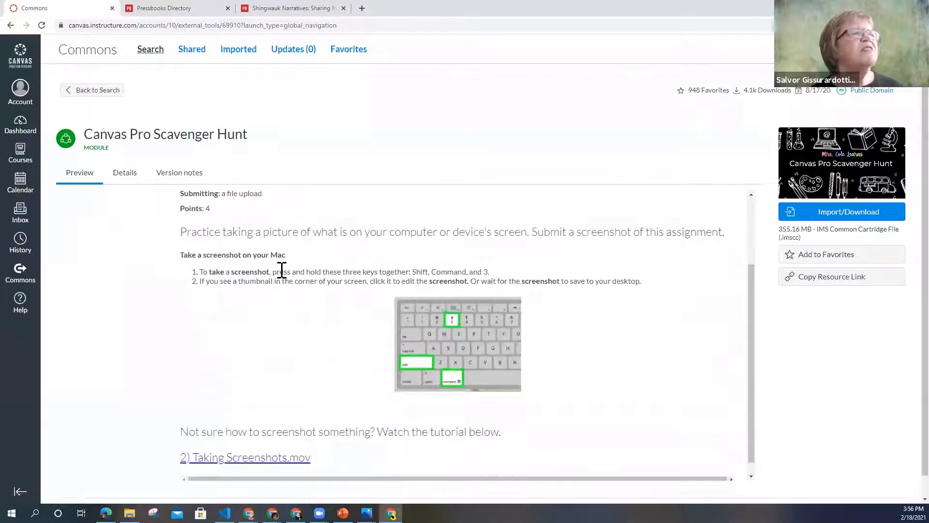
{"action": "left_click", "coordinate": [11, 25]}
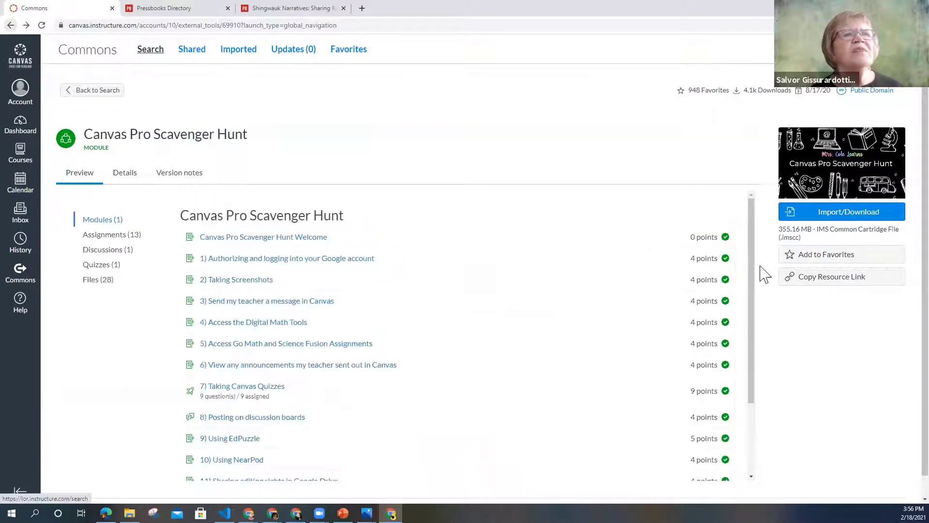
- Add the Canvas Pro Scavenger Hunt module to the favorites and import it into the Test1 course
{"action": "left_click", "coordinate": [794, 263]}
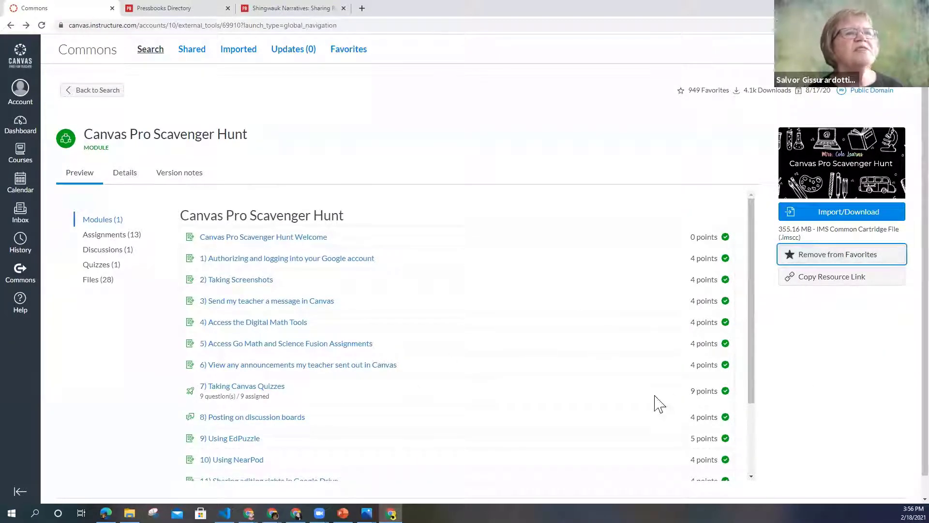
{"action": "scroll", "coordinate": [657, 404], "scroll_direction": "down", "scroll_amount": 3}
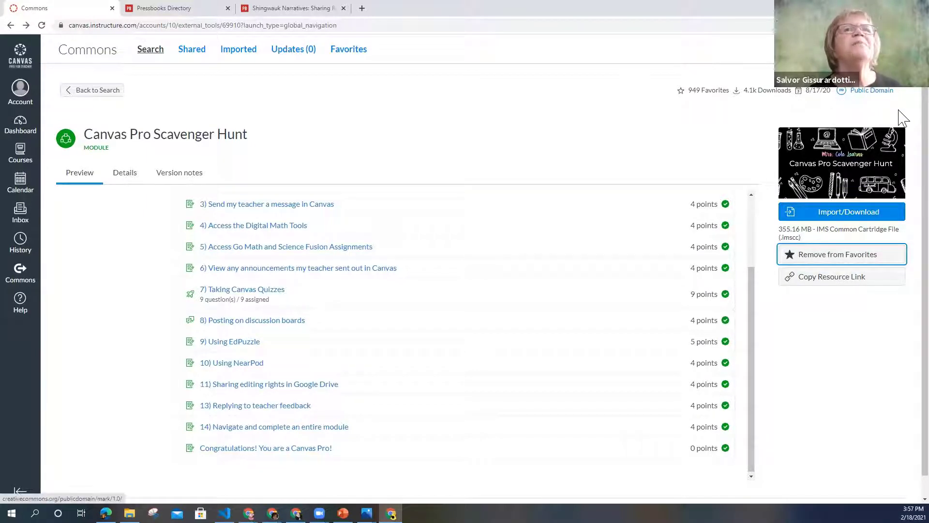
{"action": "left_click", "coordinate": [824, 218]}
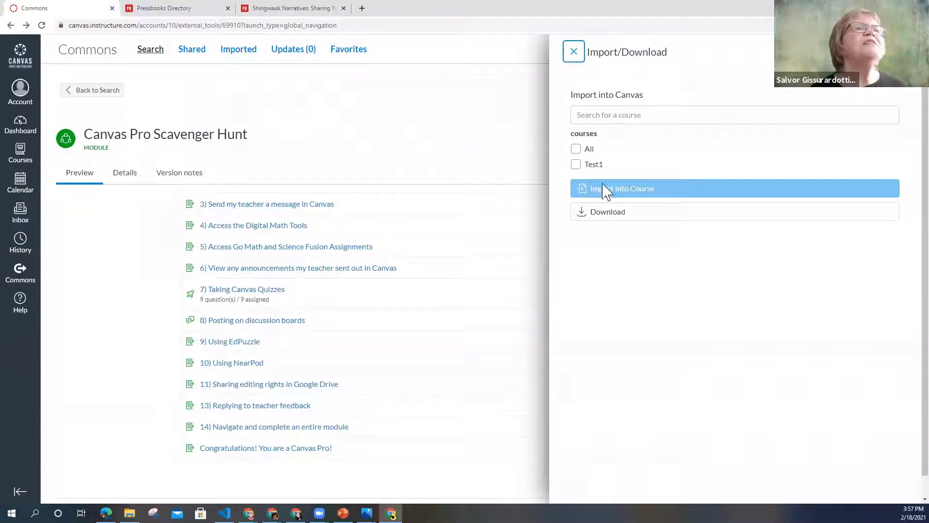
{"action": "left_click", "coordinate": [577, 165]}
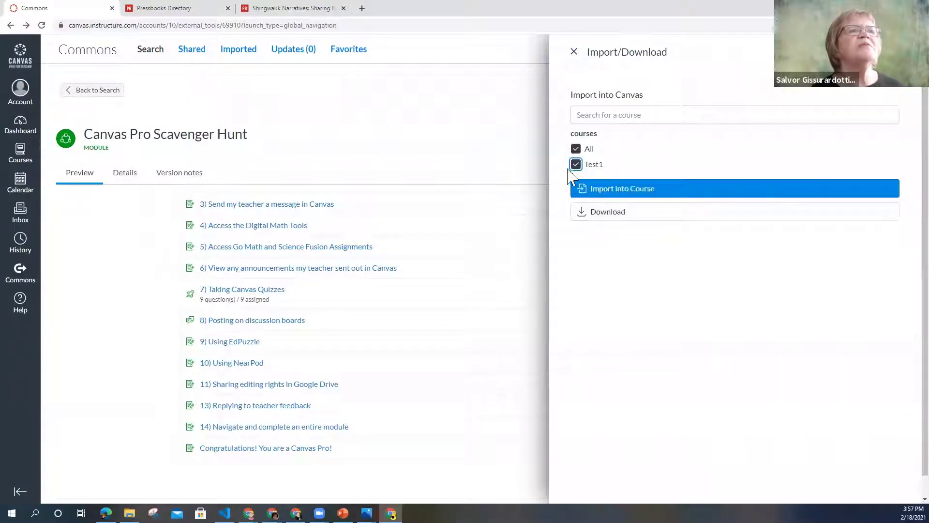
{"action": "left_click", "coordinate": [576, 149]}
{"action": "left_click", "coordinate": [576, 165]}
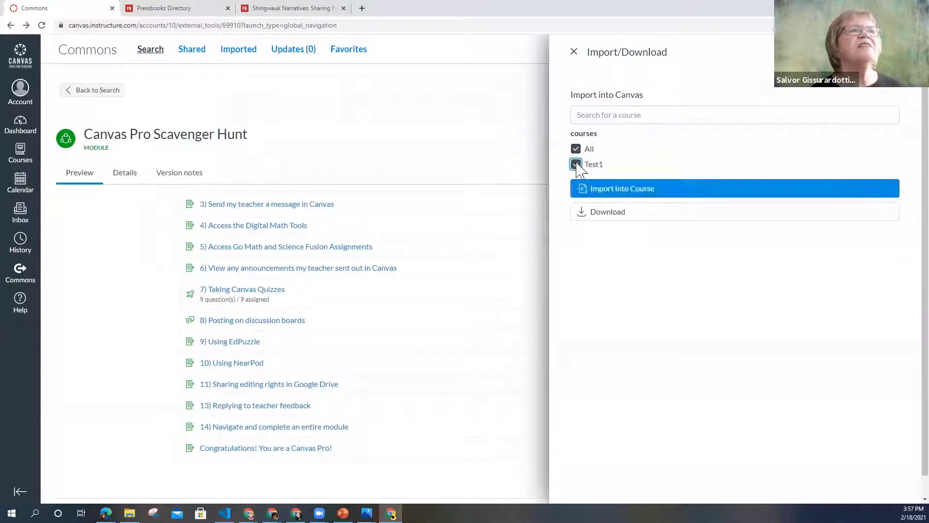
{"action": "left_click", "coordinate": [611, 192]}
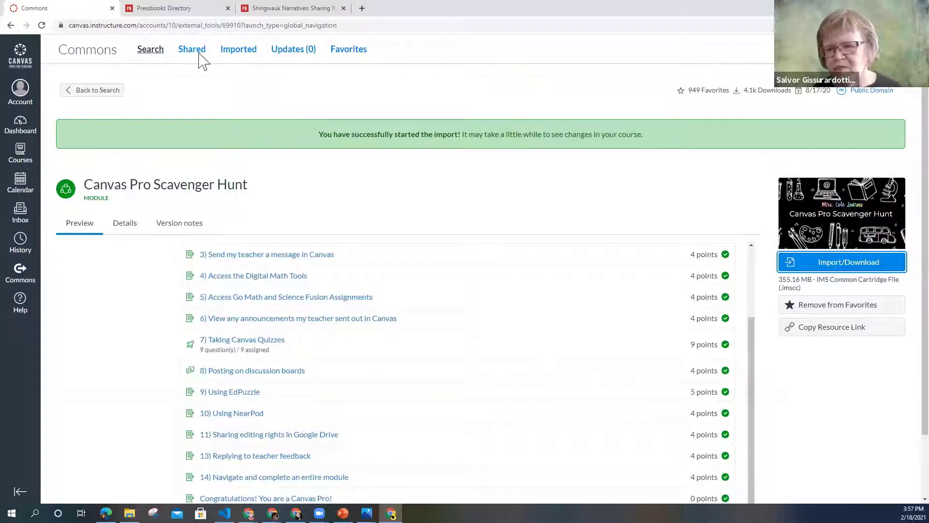
{"action": "left_click", "coordinate": [165, 11]}
{"action": "scroll", "coordinate": [292, 245], "scroll_direction": "up", "scroll_amount": 10}
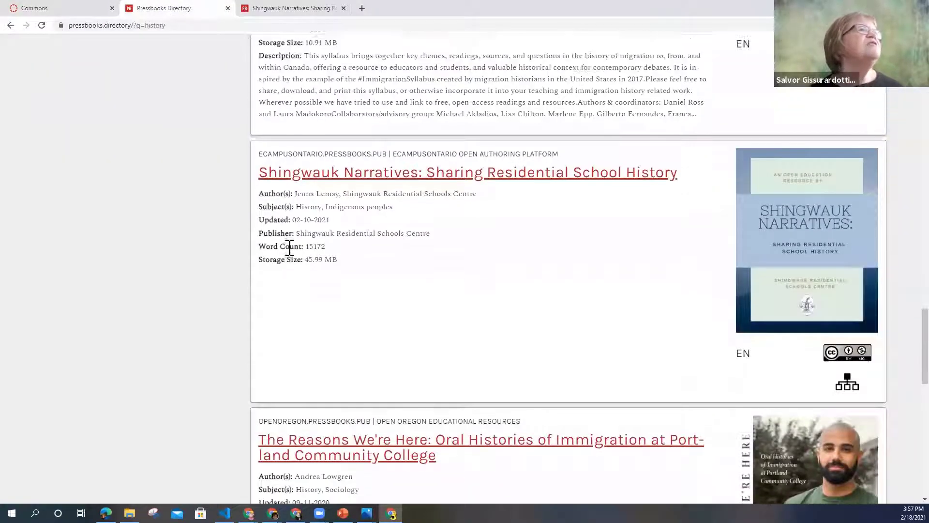
{"action": "scroll", "coordinate": [293, 265], "scroll_direction": "up", "scroll_amount": 14}
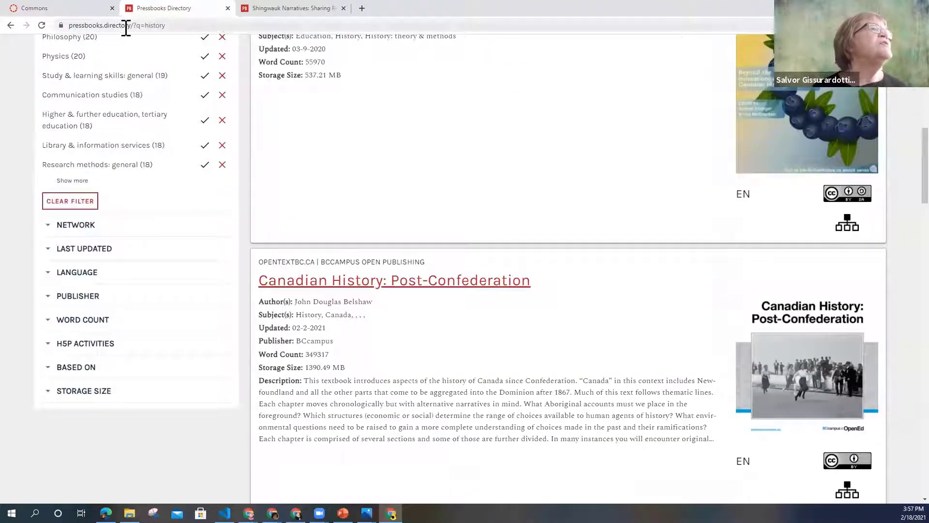
{"action": "double_click", "coordinate": [114, 24]}
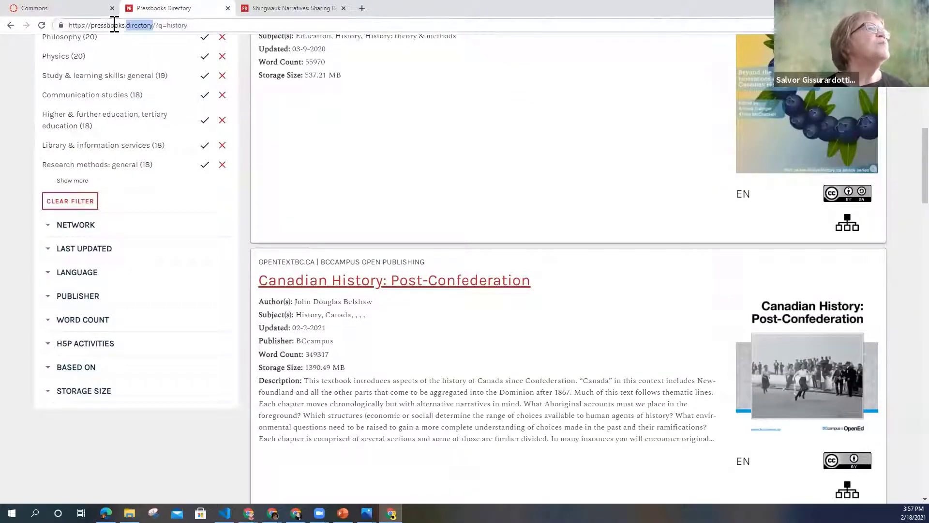
{"action": "left_click", "coordinate": [134, 25]}
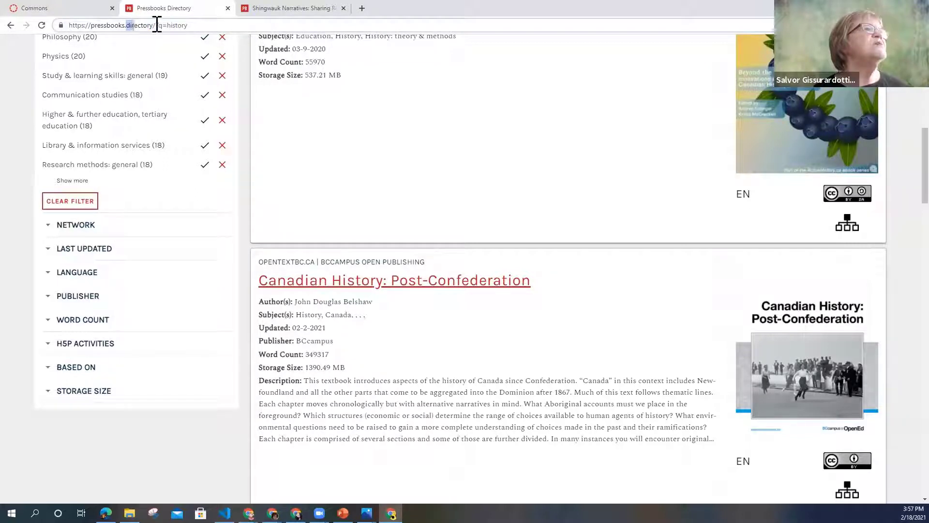
{"action": "left_click_drag", "start_coordinate": [155, 24], "coordinate": [271, 24]}
{"action": "key", "text": "BackSpace"}
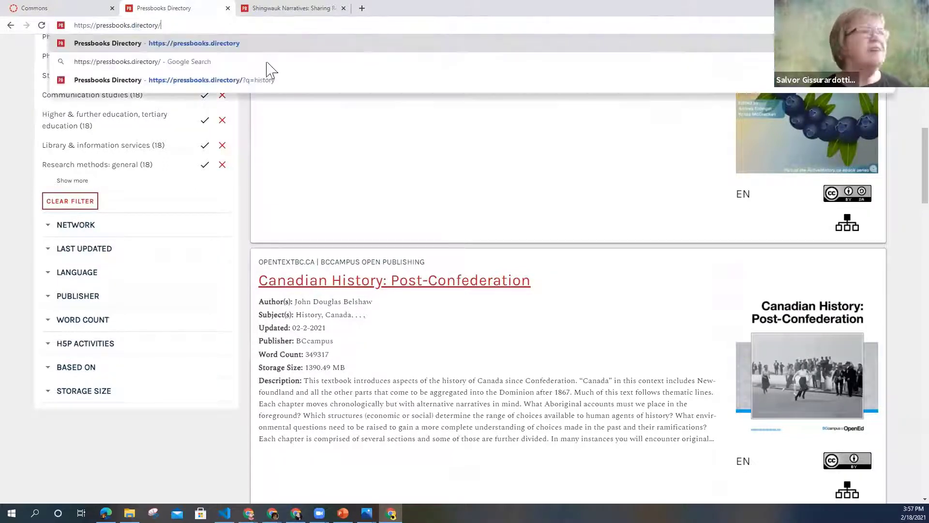
{"action": "key", "text": "Return"}
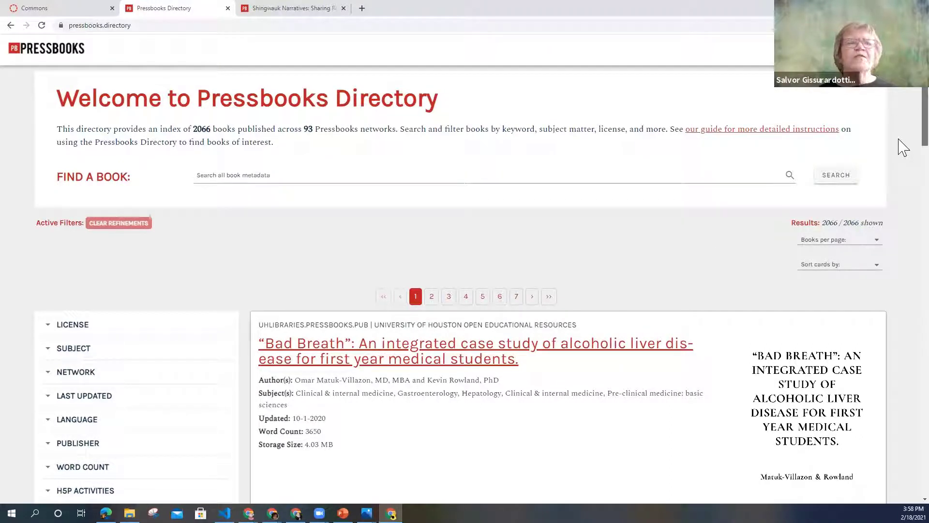
- Look over the directory's filters and first book listing, and search all book metadata for "history"
{"action": "scroll", "coordinate": [903, 146], "scroll_direction": "down", "scroll_amount": 1}
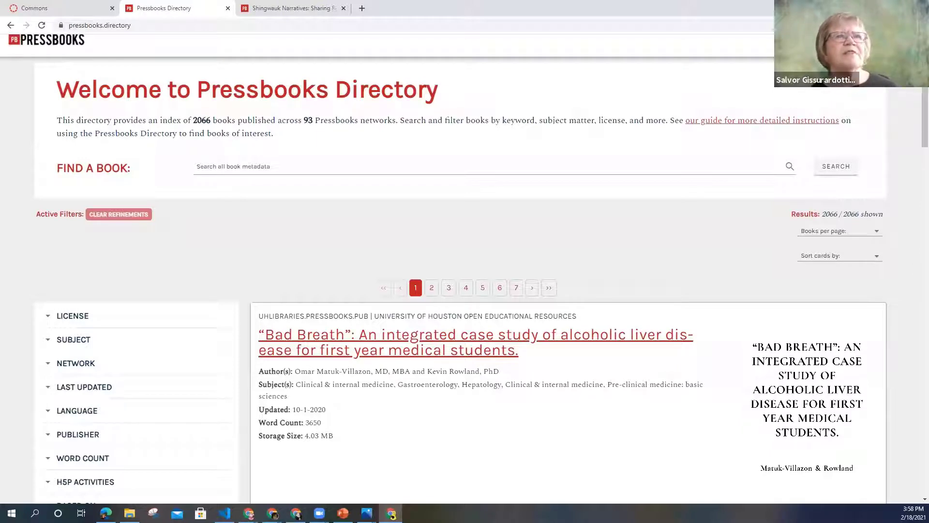
{"action": "scroll", "coordinate": [903, 162], "scroll_direction": "down", "scroll_amount": 3}
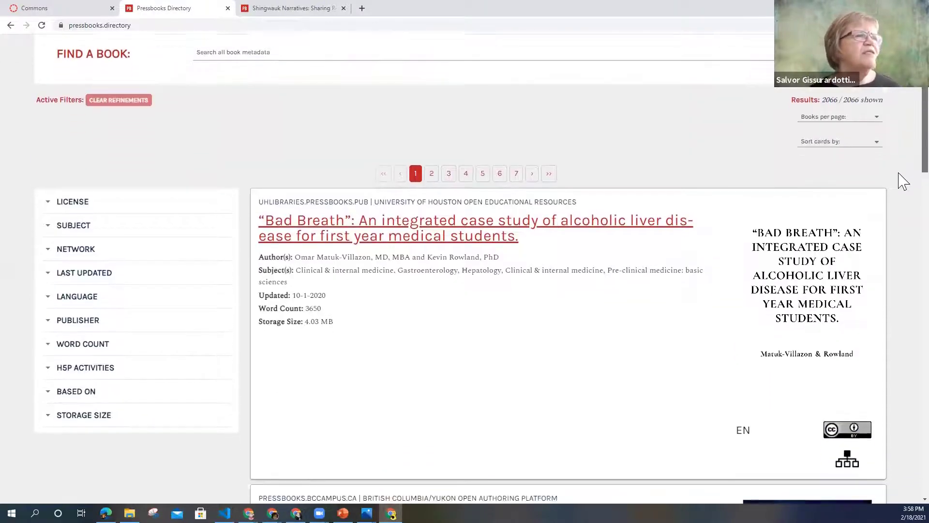
{"action": "scroll", "coordinate": [903, 180], "scroll_direction": "up", "scroll_amount": 1}
{"action": "scroll", "coordinate": [902, 166], "scroll_direction": "down", "scroll_amount": 1}
{"action": "scroll", "coordinate": [903, 162], "scroll_direction": "up", "scroll_amount": 3}
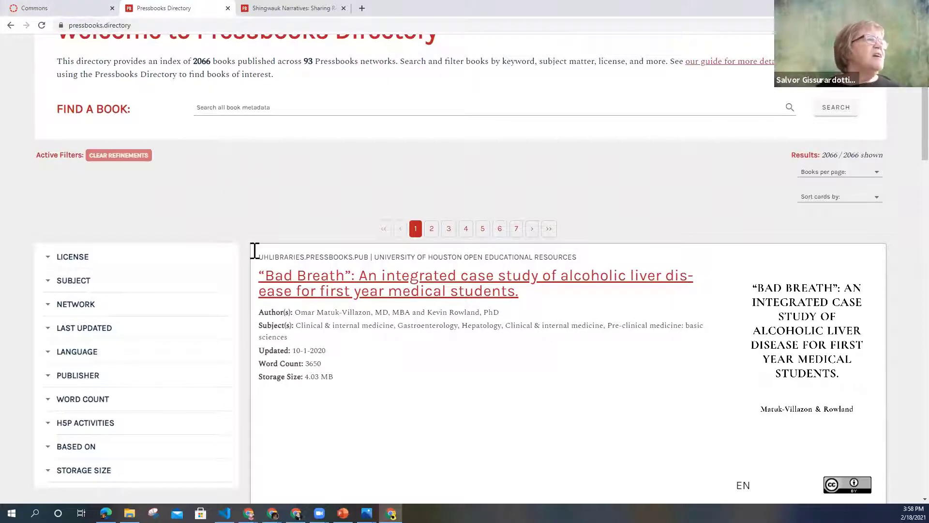
{"action": "scroll", "coordinate": [270, 222], "scroll_direction": "up", "scroll_amount": 1}
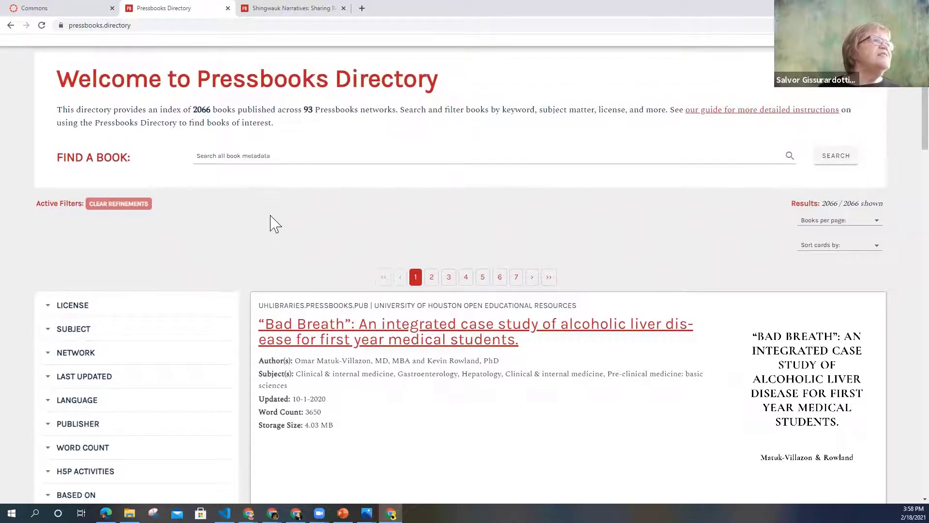
{"action": "scroll", "coordinate": [255, 218], "scroll_direction": "up", "scroll_amount": 1}
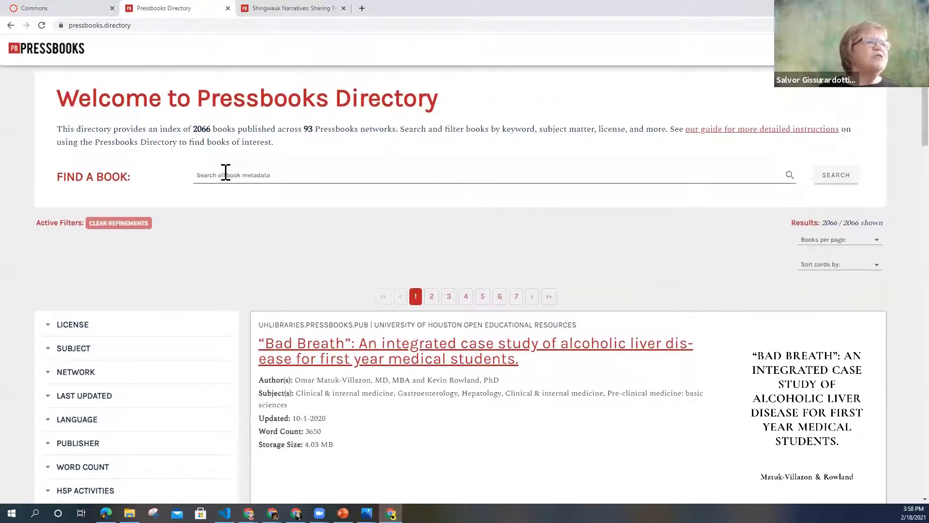
{"action": "left_click", "coordinate": [234, 175]}
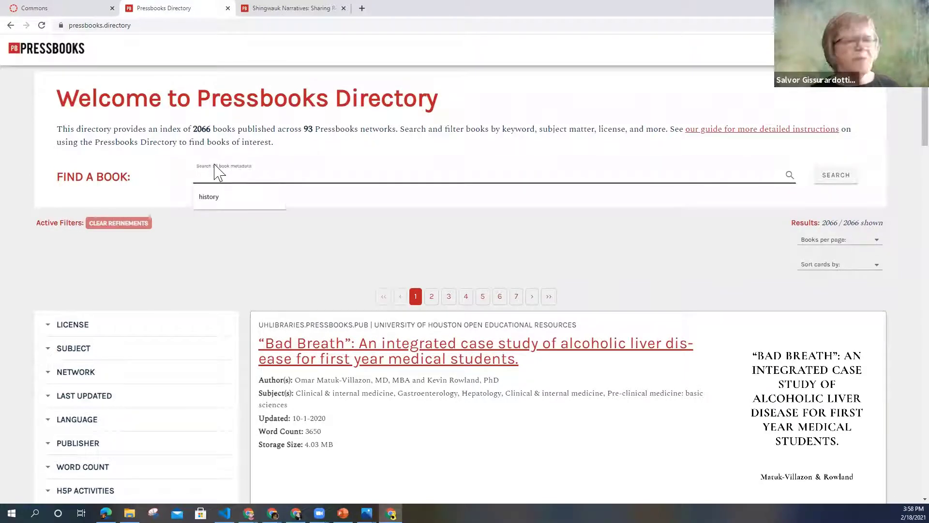
{"action": "double_click", "coordinate": [209, 208]}
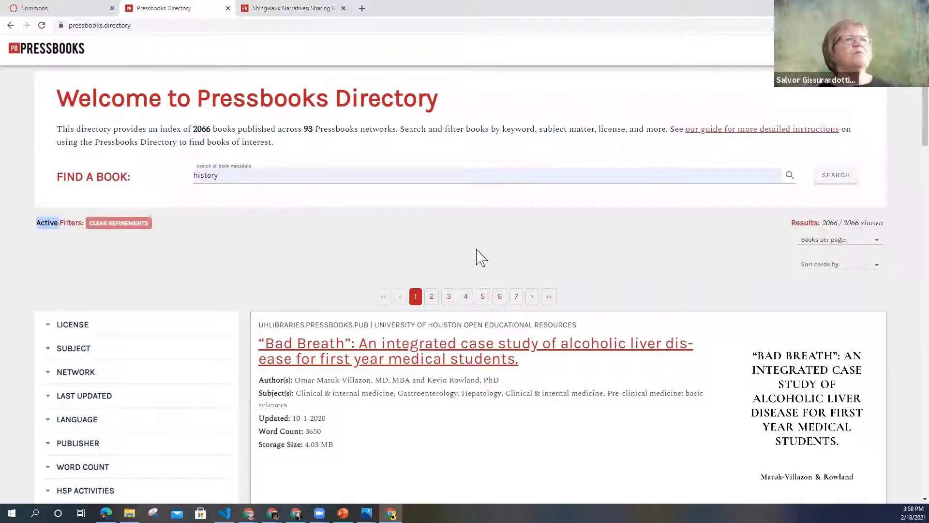
{"action": "left_click", "coordinate": [836, 178]}
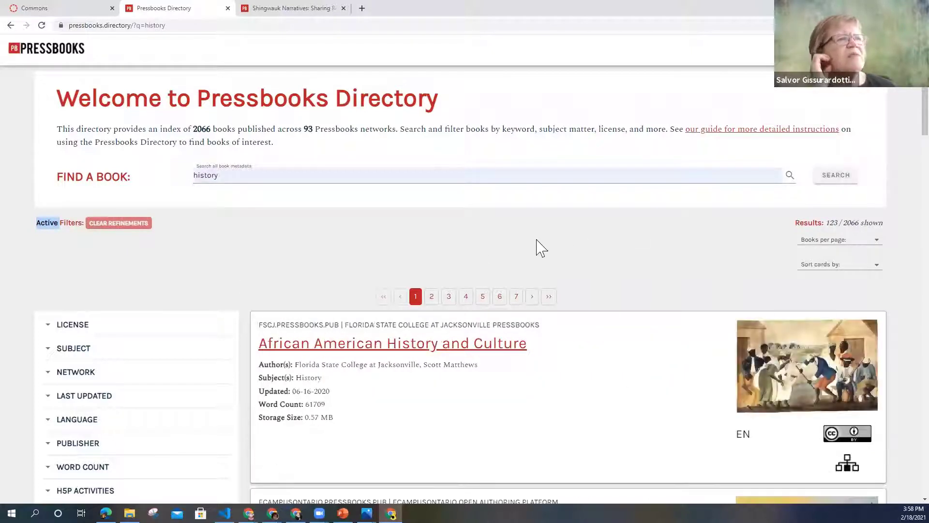